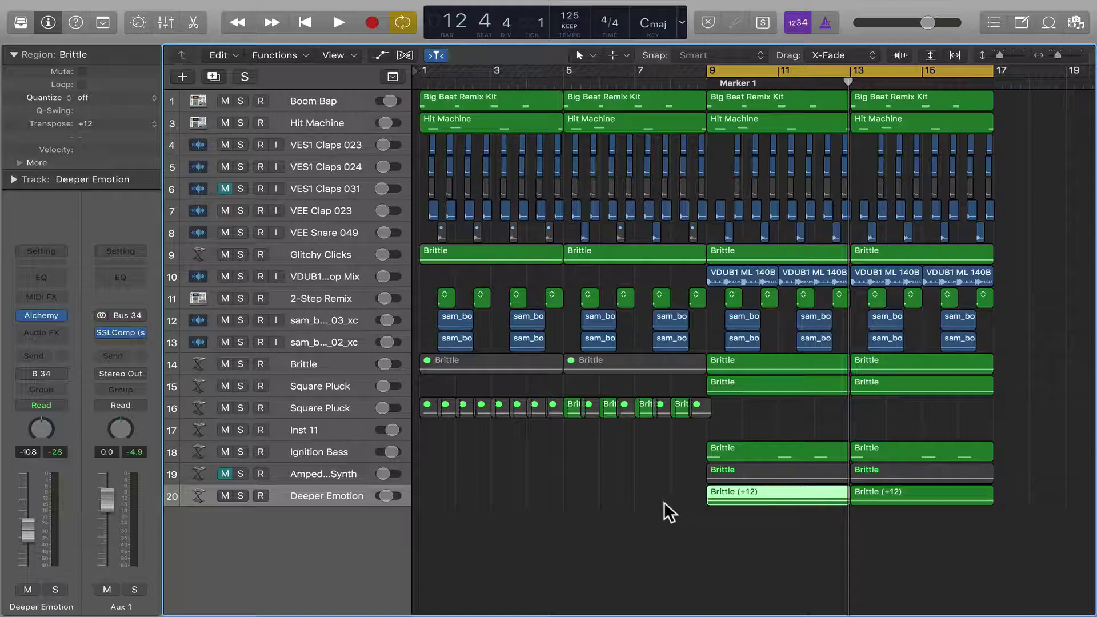
pyautogui.scroll(-3, 678, 514)
# - Select the Brittle (+12) region on track 20 and nudge it left and right with Option+arrow keys
pyautogui.click(745, 512)
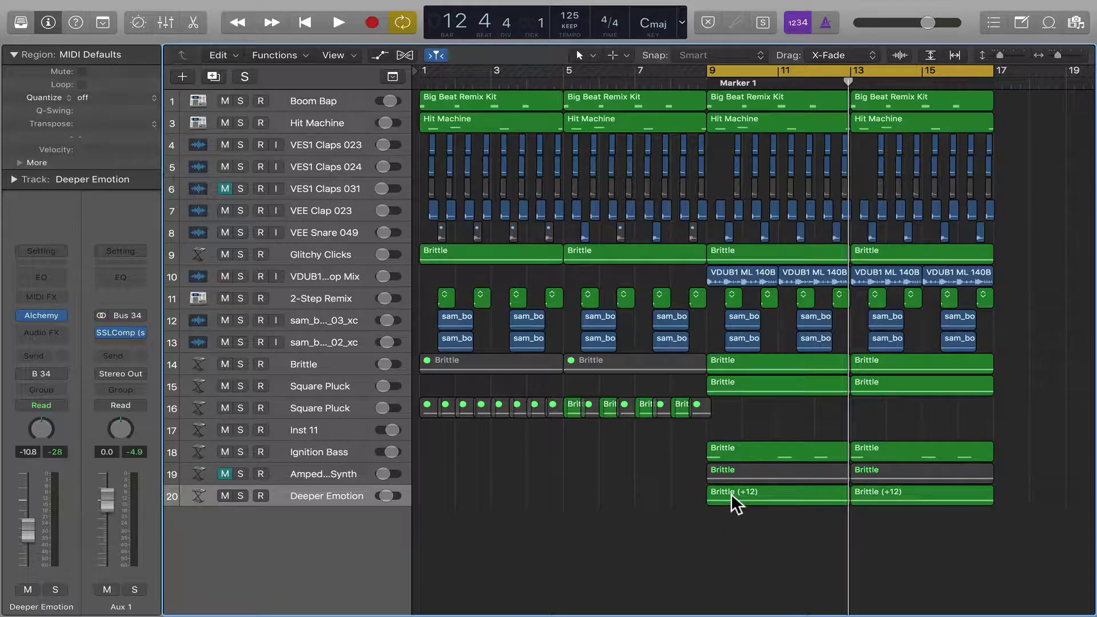
pyautogui.moveTo(731, 494)
pyautogui.mouseDown()
pyautogui.moveTo(751, 495)
pyautogui.moveTo(741, 495)
pyautogui.mouseUp()
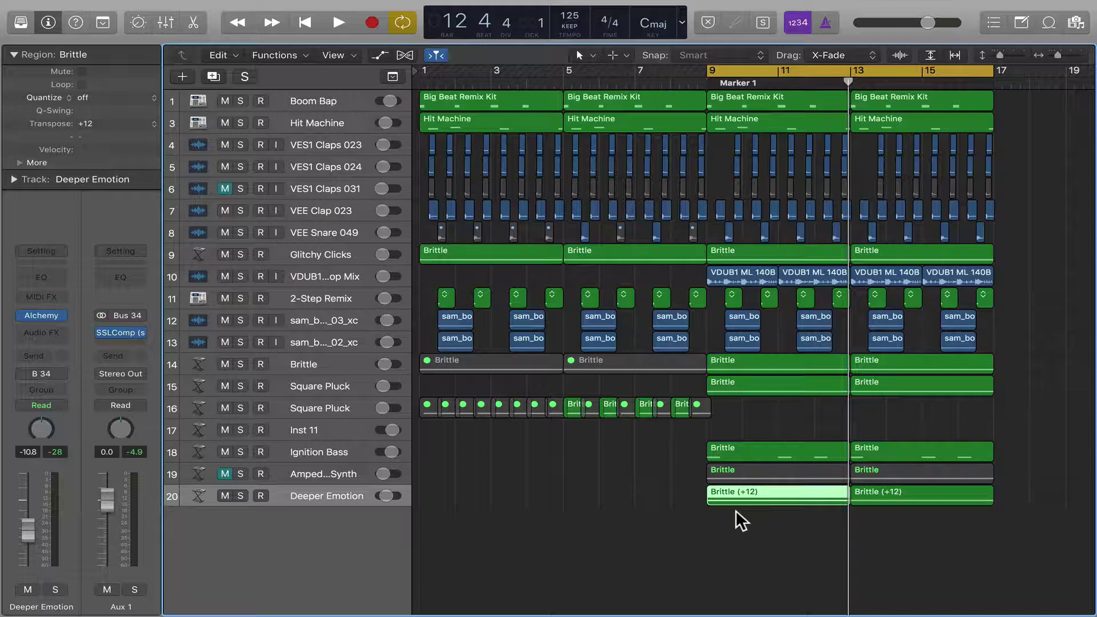
pyautogui.press('alt')
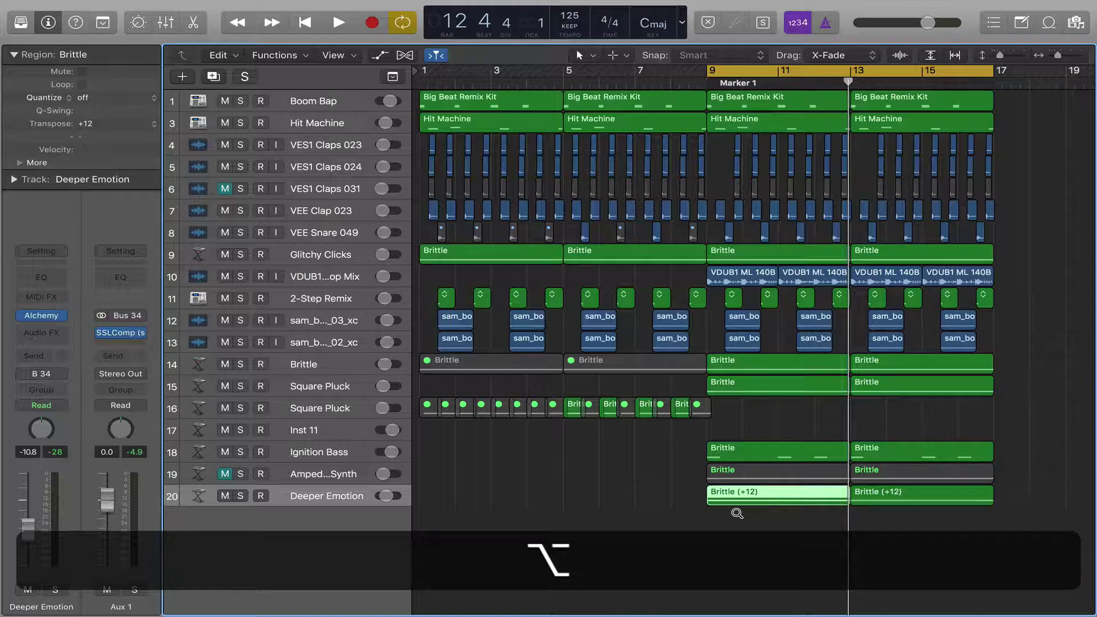
pyautogui.hotkey('alt', 'Left')
pyautogui.hotkey('alt', 'Right')
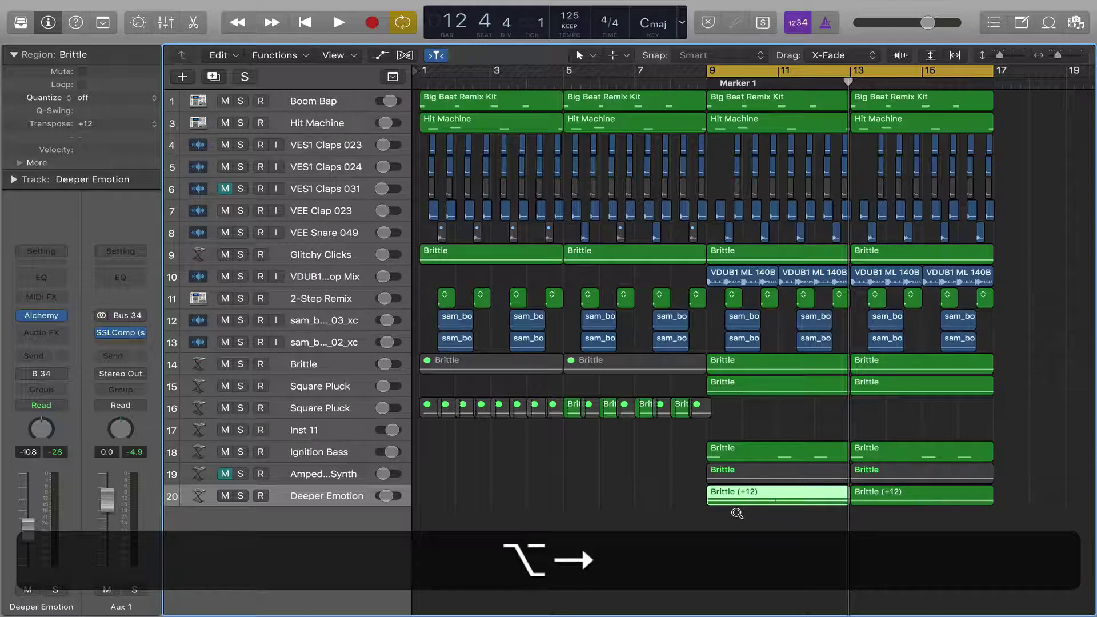
pyautogui.hotkey('alt', 'Right')
pyautogui.hotkey('alt', 'Right')
pyautogui.hotkey('alt', 'Left')
pyautogui.hotkey('alt', 'Left')
pyautogui.click(739, 507)
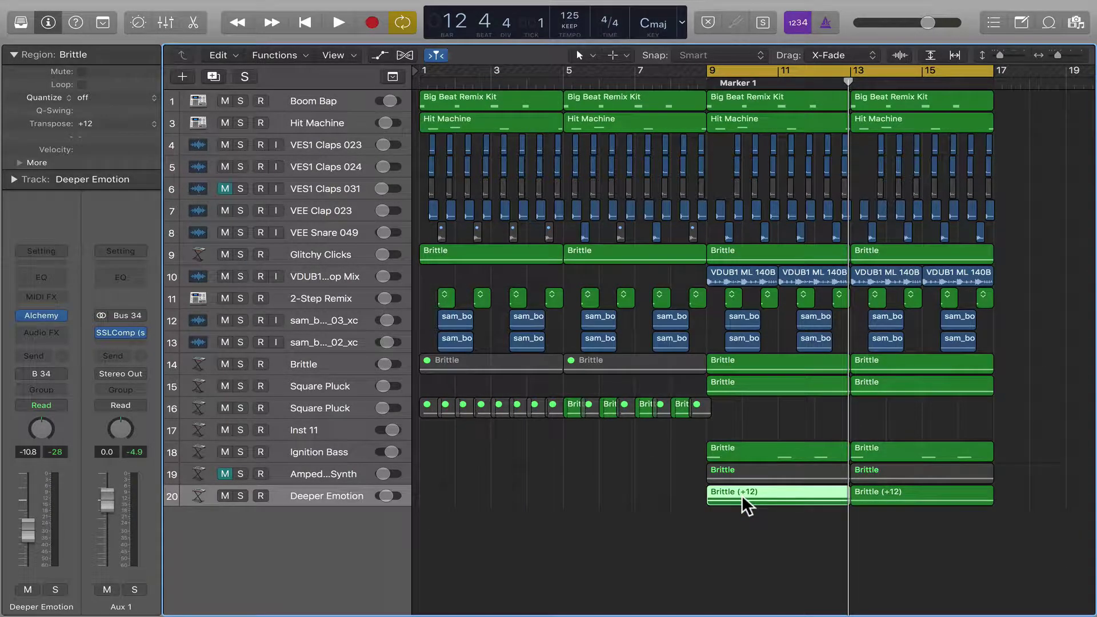
# - Show the Brittle (+12) region's context menu with Nudge Left, Nudge Right and Set Nudge Value
pyautogui.rightClick(741, 494)
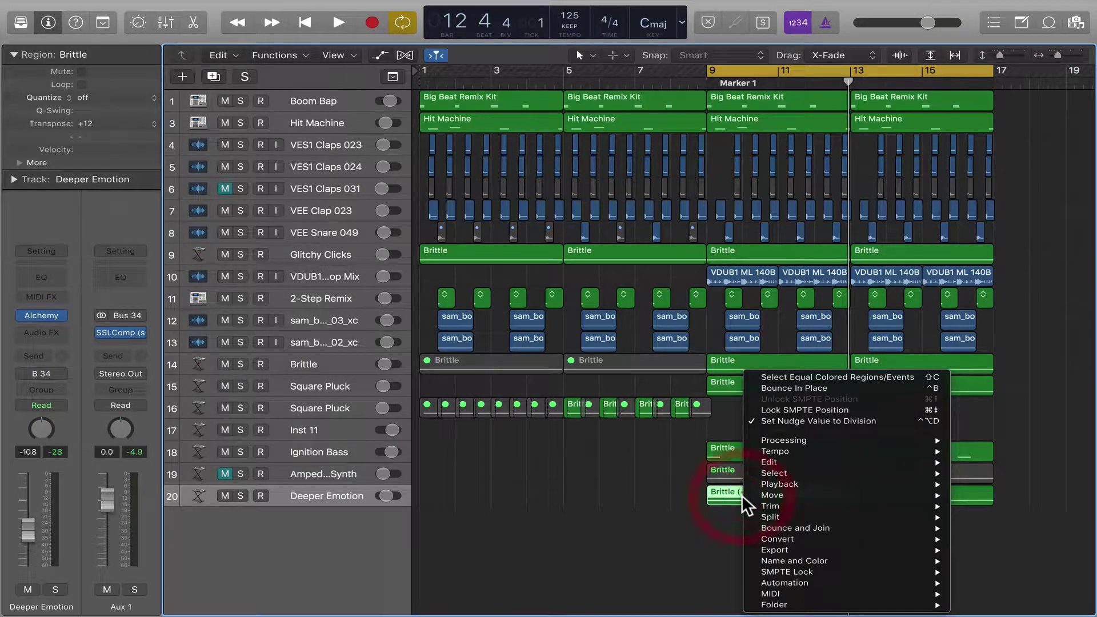
pyautogui.moveTo(772, 496)
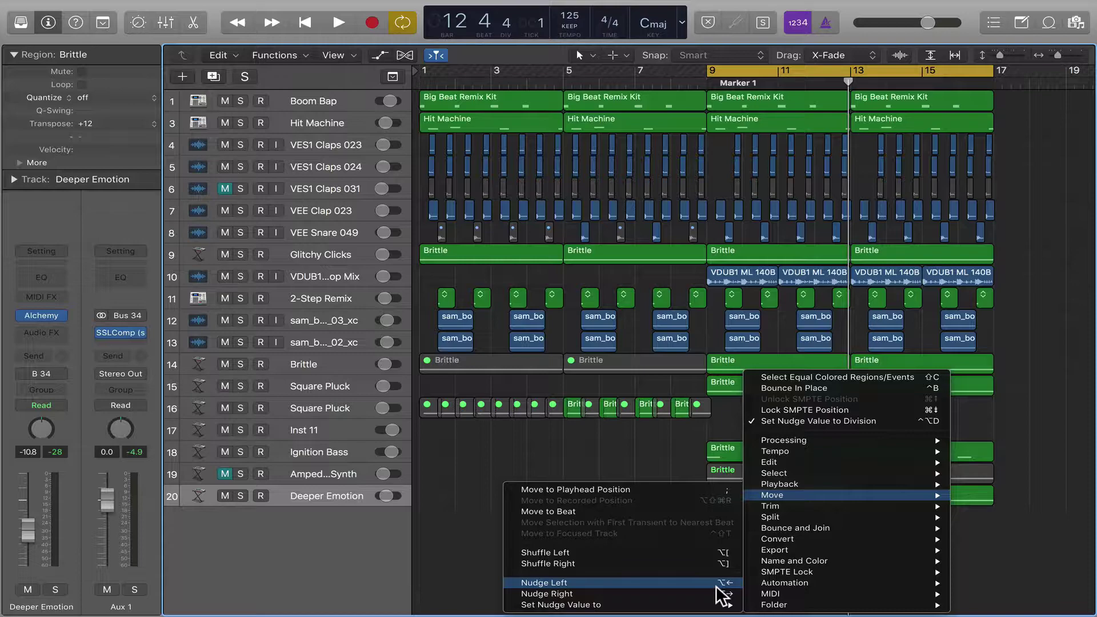
# - Search the Key Commands editor for 'nudge left' shortcuts, then close it
pyautogui.click(451, 533)
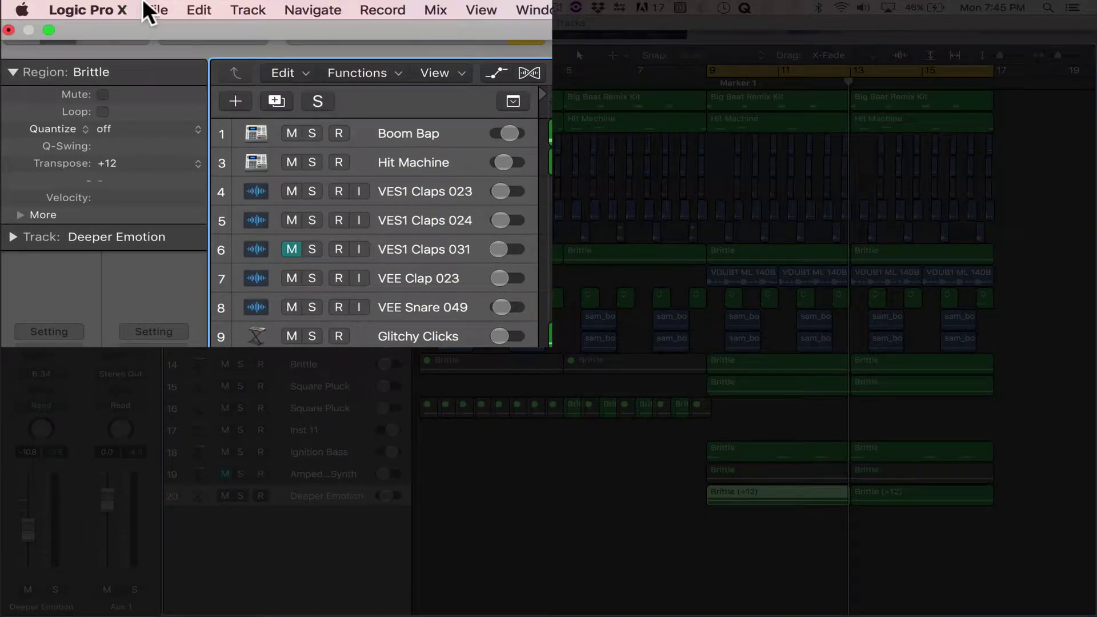
pyautogui.click(116, 9)
pyautogui.moveTo(88, 71)
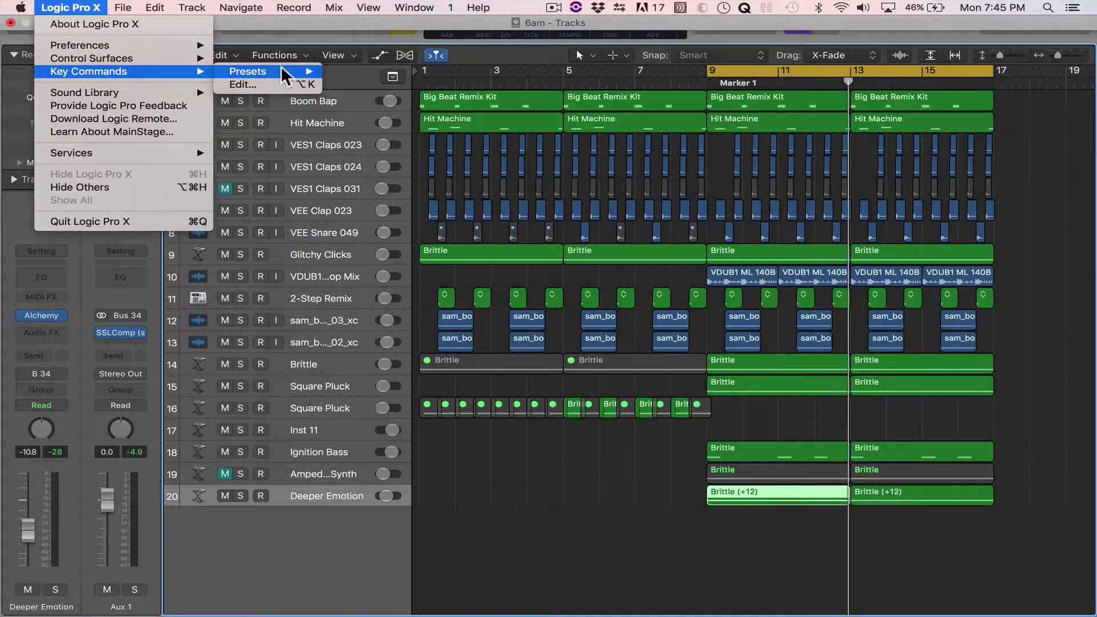
pyautogui.click(280, 79)
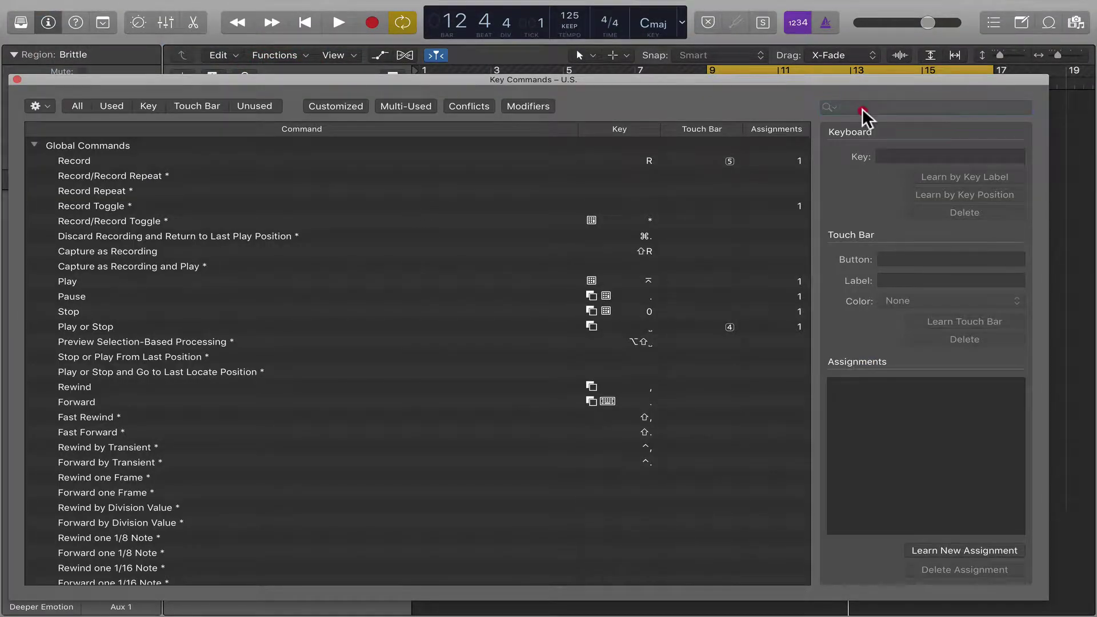
pyautogui.click(862, 108)
pyautogui.write('nudge')
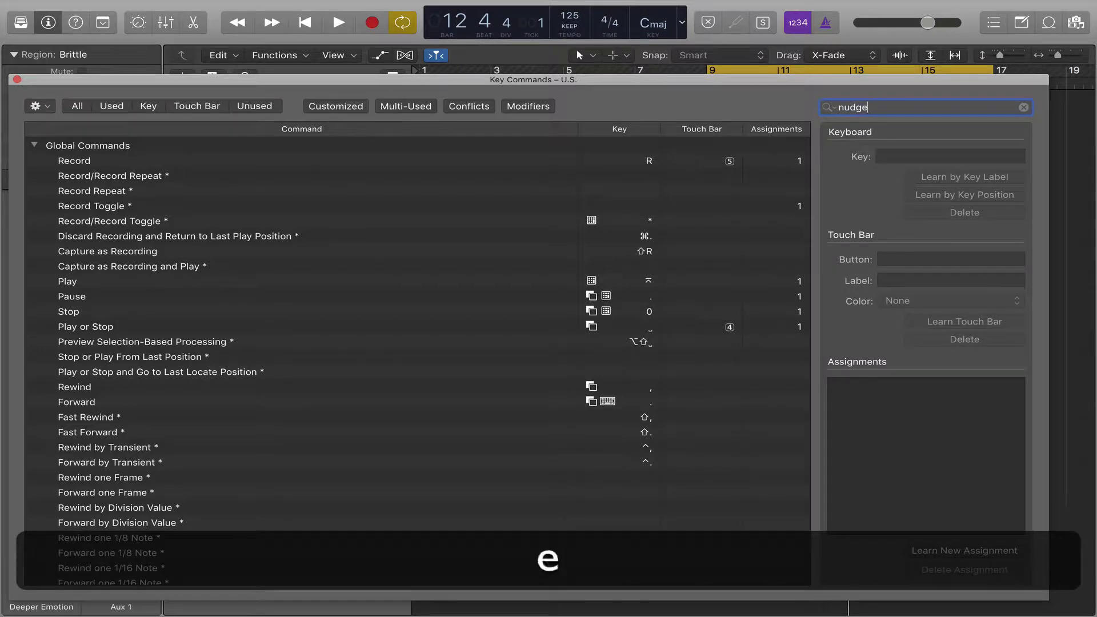
pyautogui.write(' left')
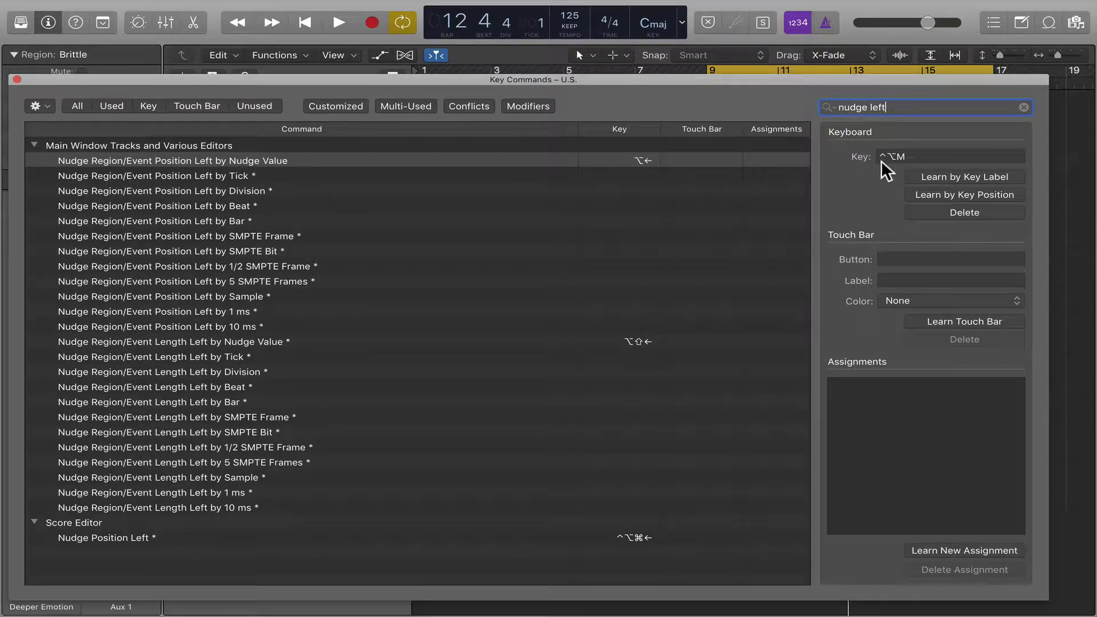
pyautogui.click(16, 79)
pyautogui.click(661, 527)
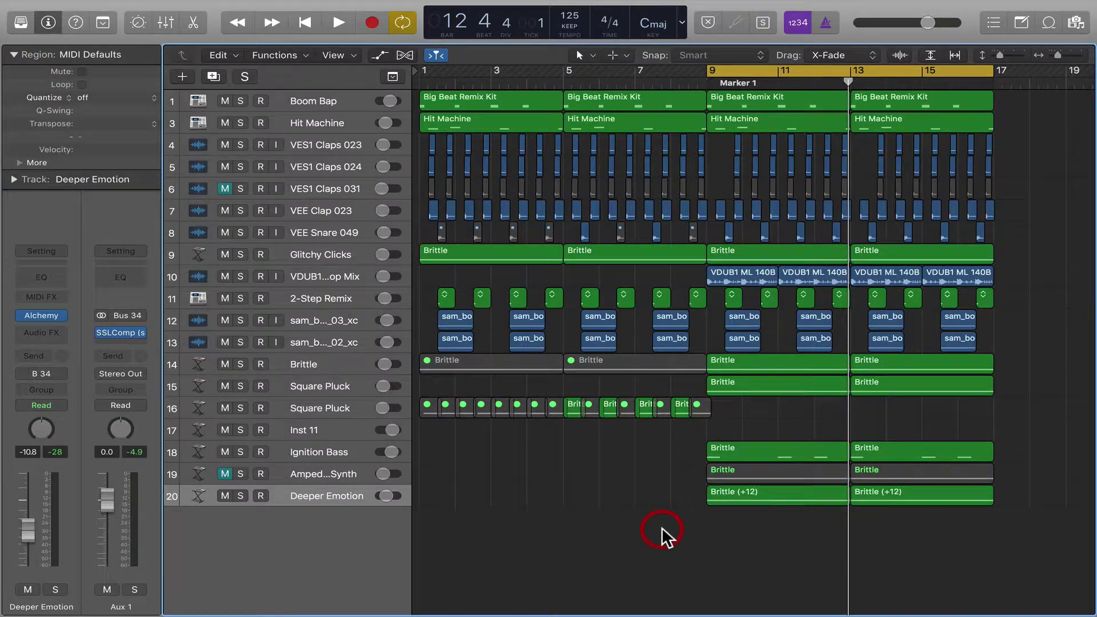
pyautogui.click(744, 490)
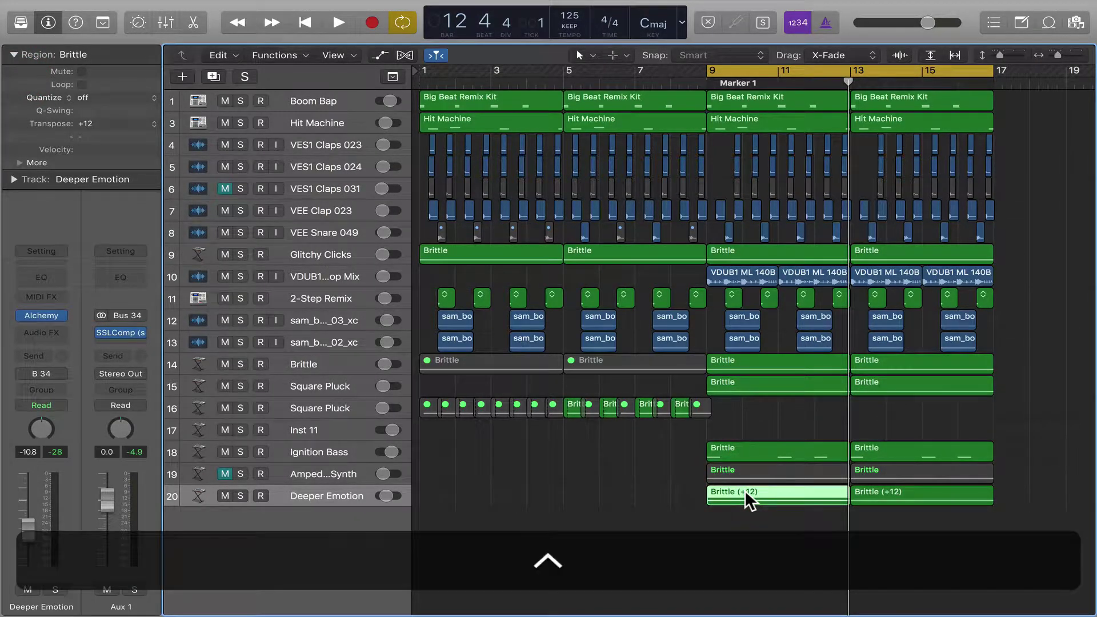
pyautogui.rightClick(744, 489)
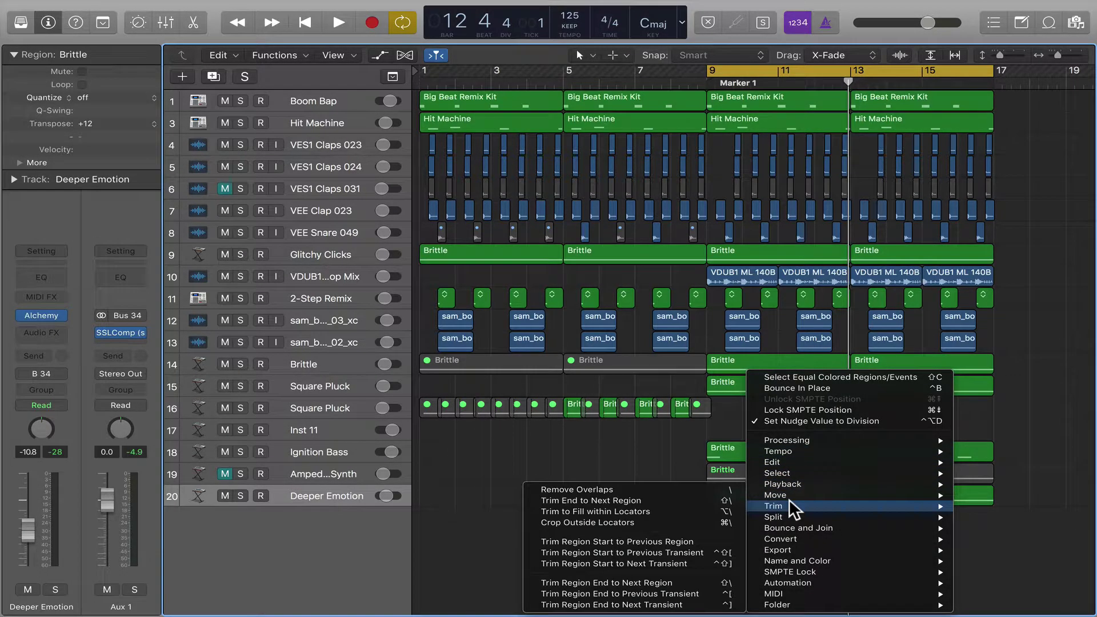
pyautogui.moveTo(775, 495)
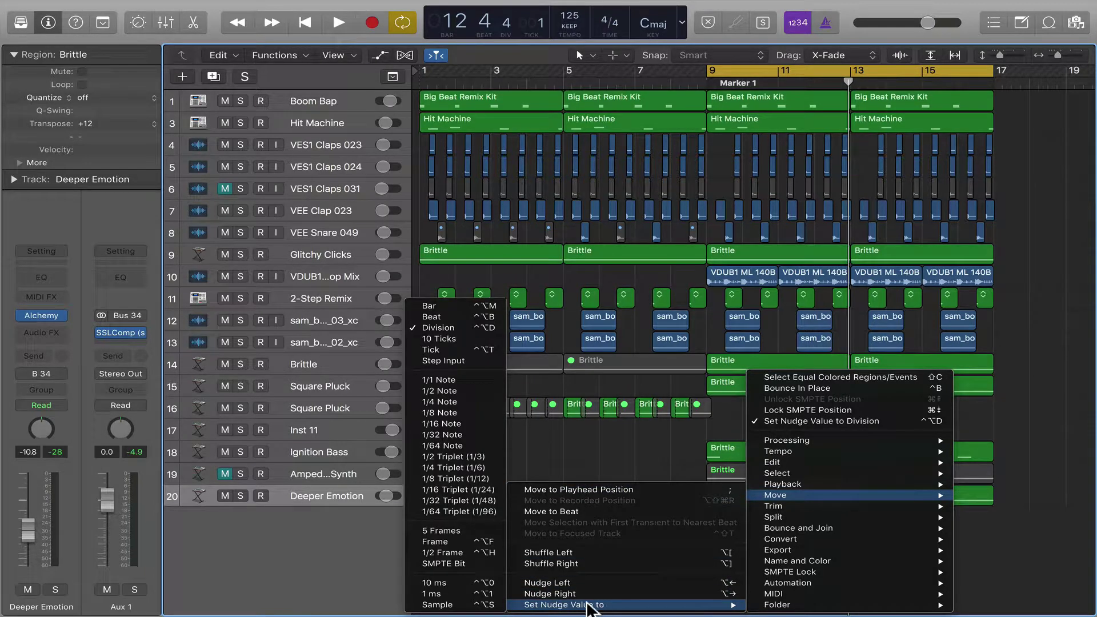
pyautogui.moveTo(564, 604)
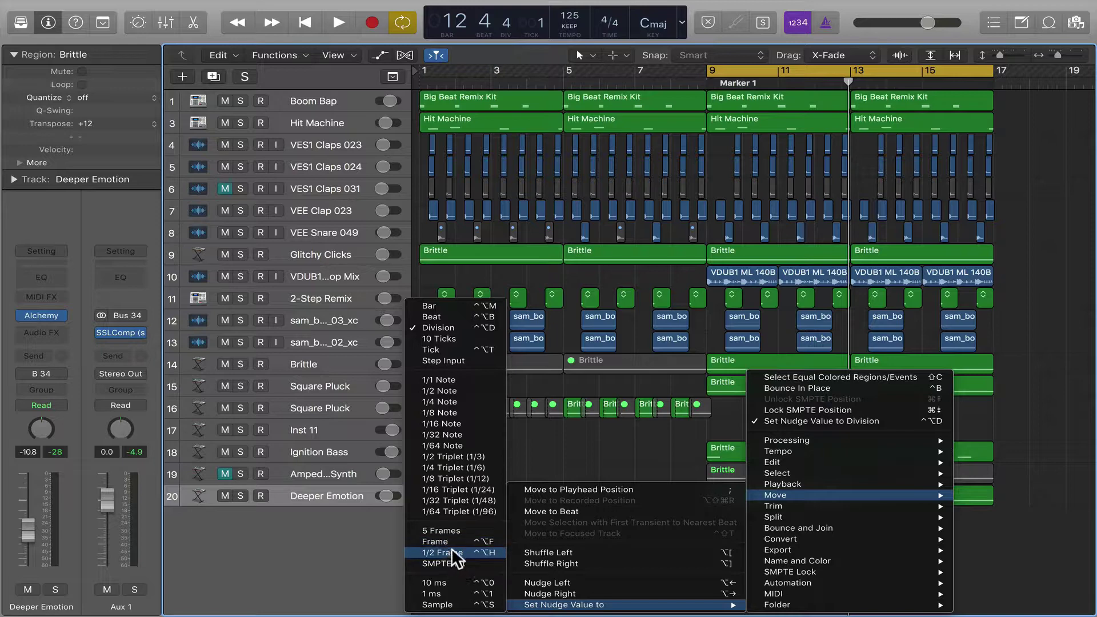
pyautogui.click(606, 457)
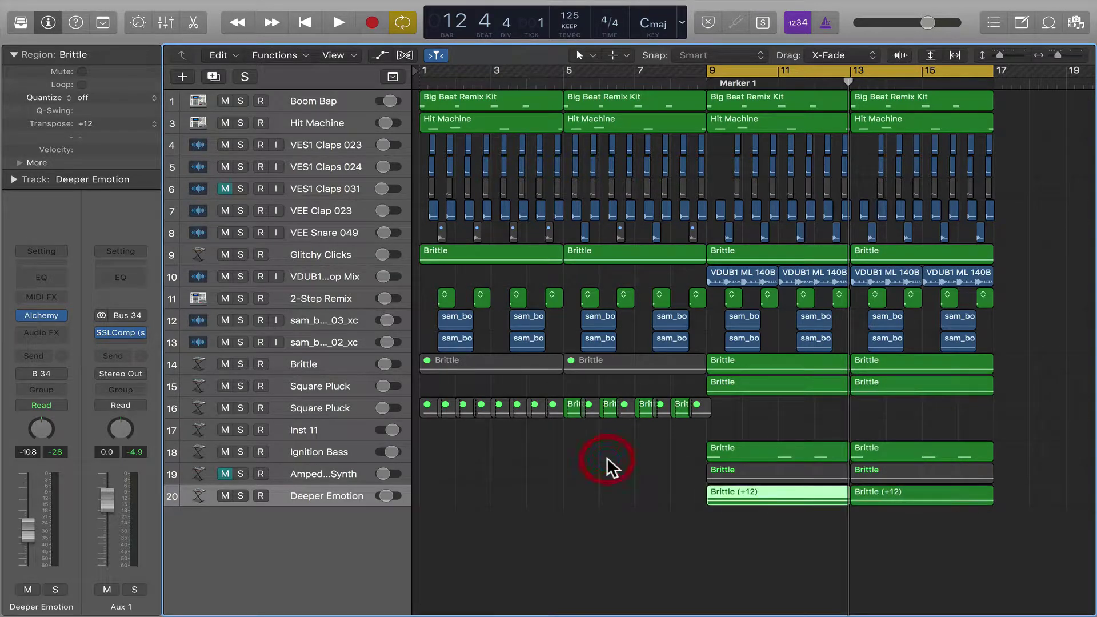
pyautogui.click(750, 446)
pyautogui.hotkey('alt', 'Up')
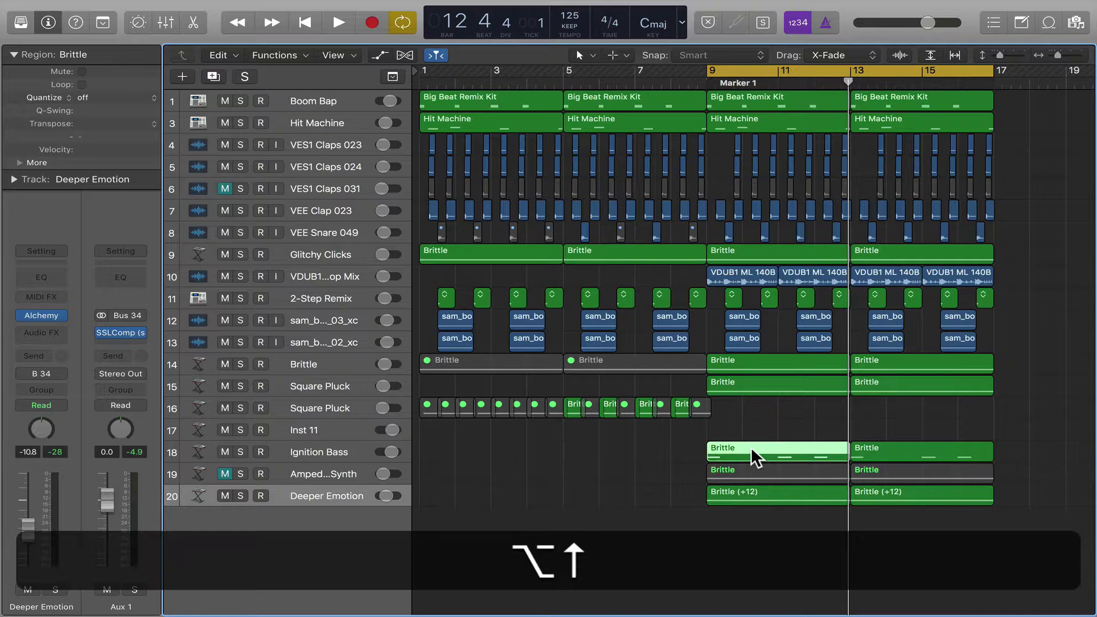